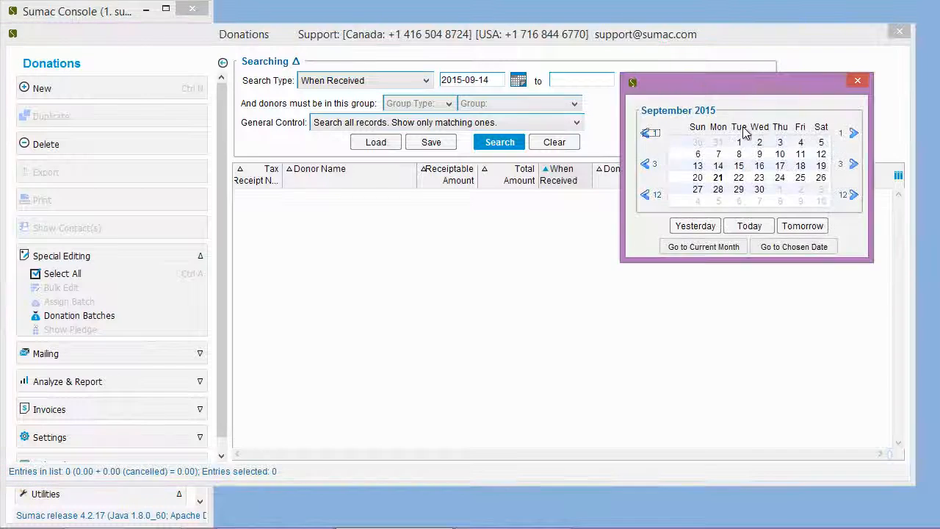
# Step: Search for donations received between 2015-09-14 and 2015-09-18
pyautogui.click(802, 172)
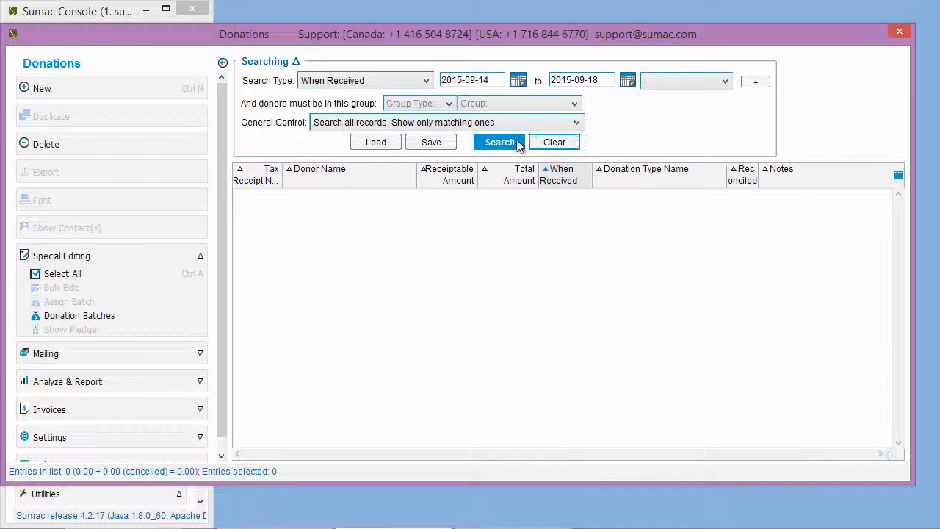
pyautogui.click(521, 142)
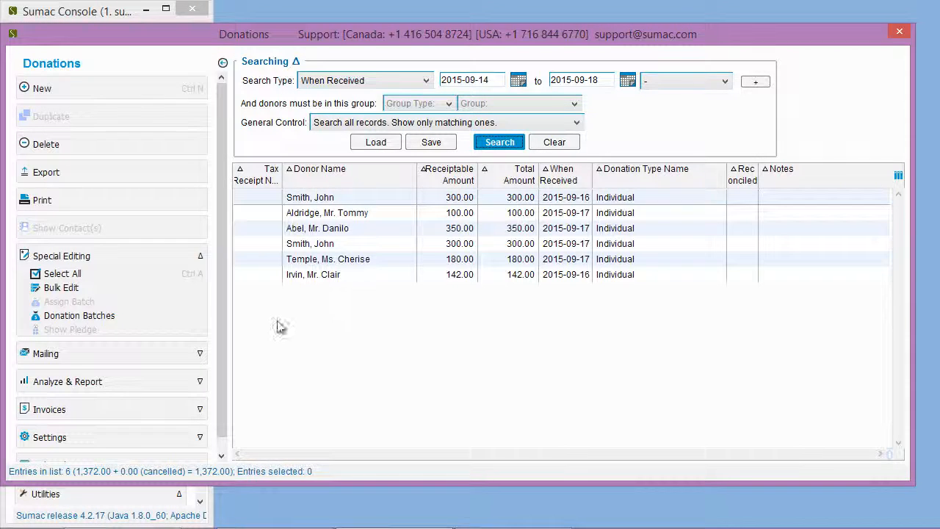
# Step: Create a donation batch named 2015-09-18 with the deposit date 2015-09-18, and close the batch list
pyautogui.click(178, 317)
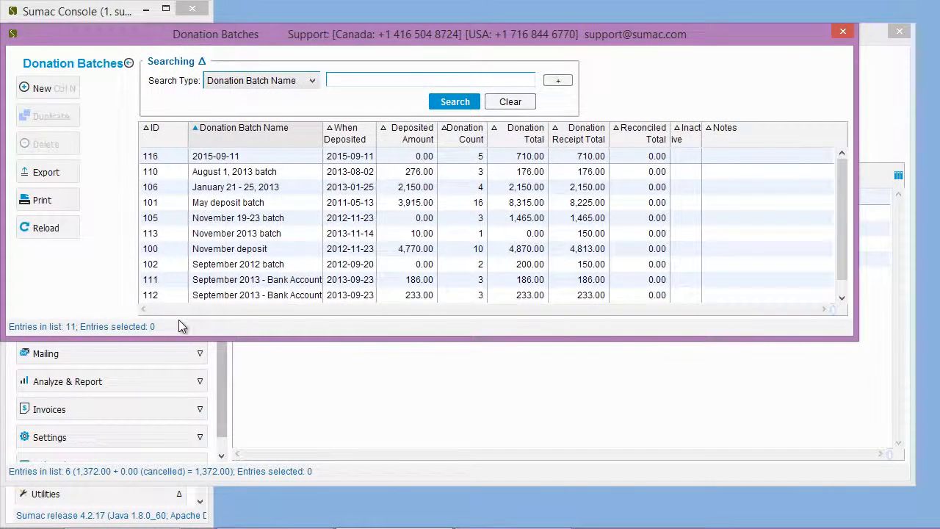
pyautogui.click(72, 96)
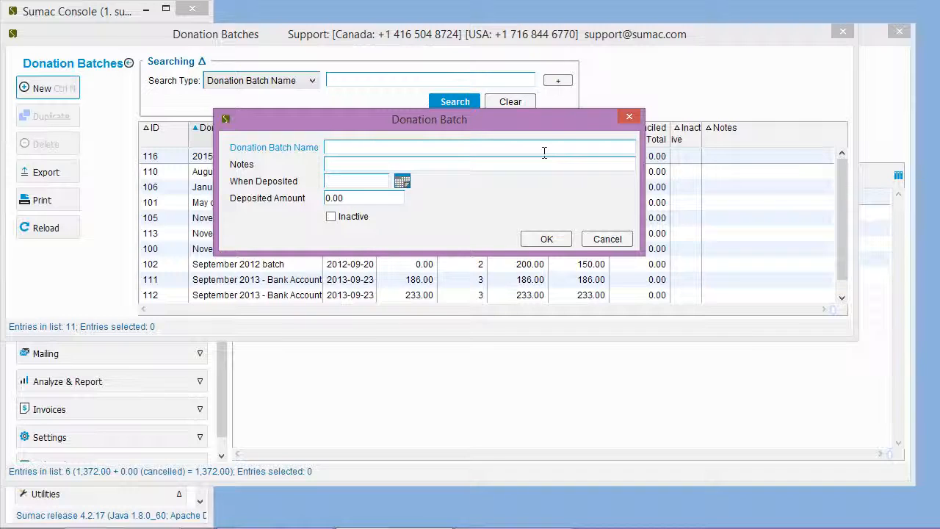
pyautogui.write('2015-09-18')
pyautogui.click(402, 180)
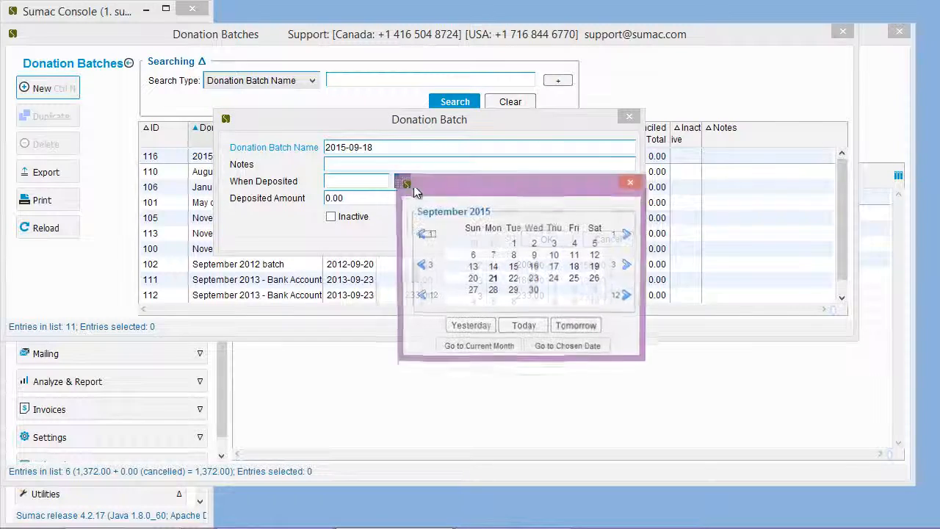
pyautogui.click(577, 268)
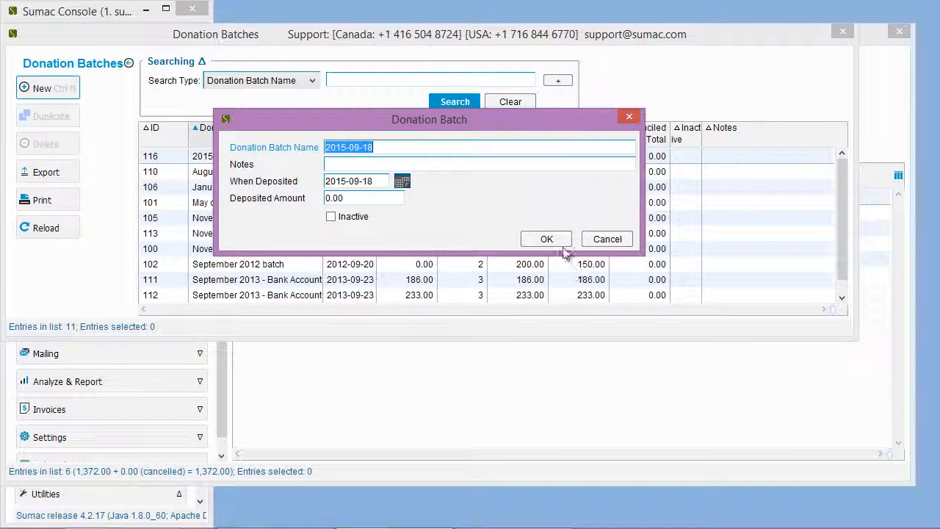
pyautogui.click(381, 199)
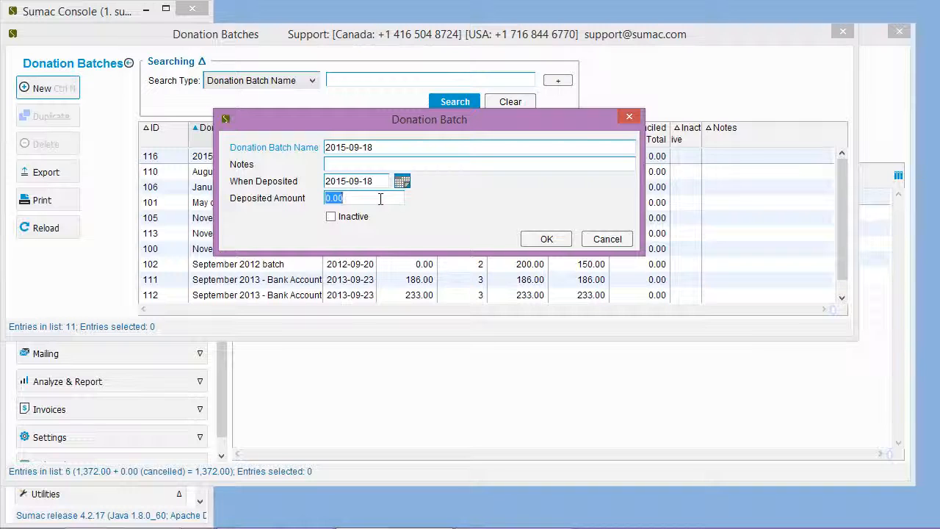
pyautogui.click(558, 243)
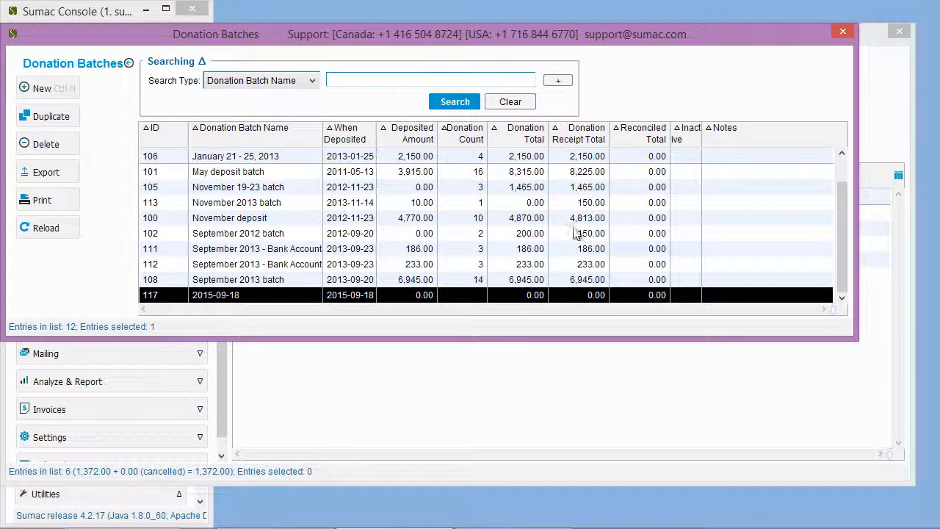
pyautogui.click(841, 34)
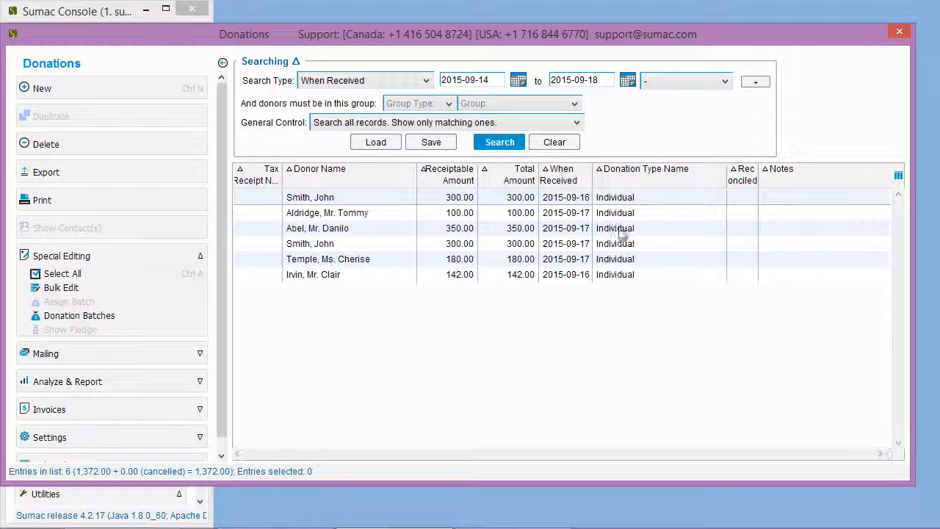
# Step: Select all the donations found for the week and assign them to the 2015-09-18 donation batch
pyautogui.click(586, 198)
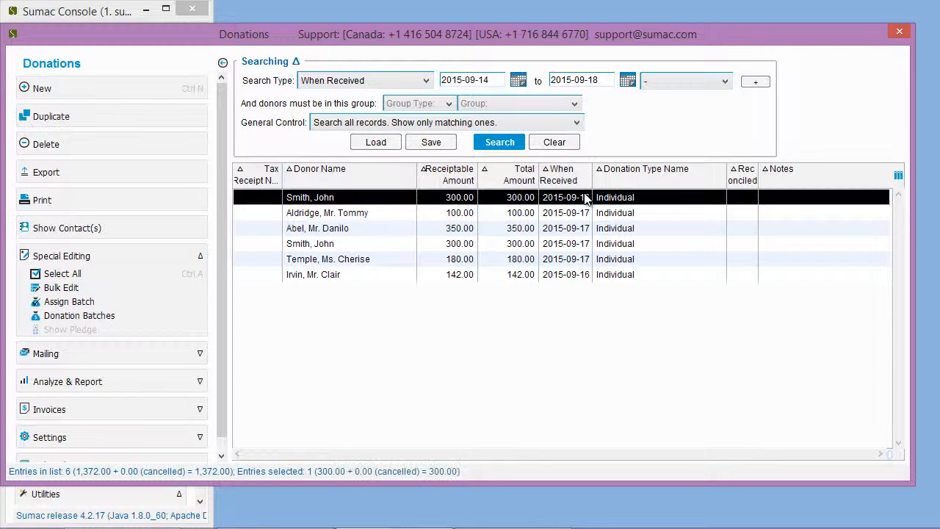
pyautogui.keyDown('ctrl'); pyautogui.click(581, 275); pyautogui.keyUp('ctrl')
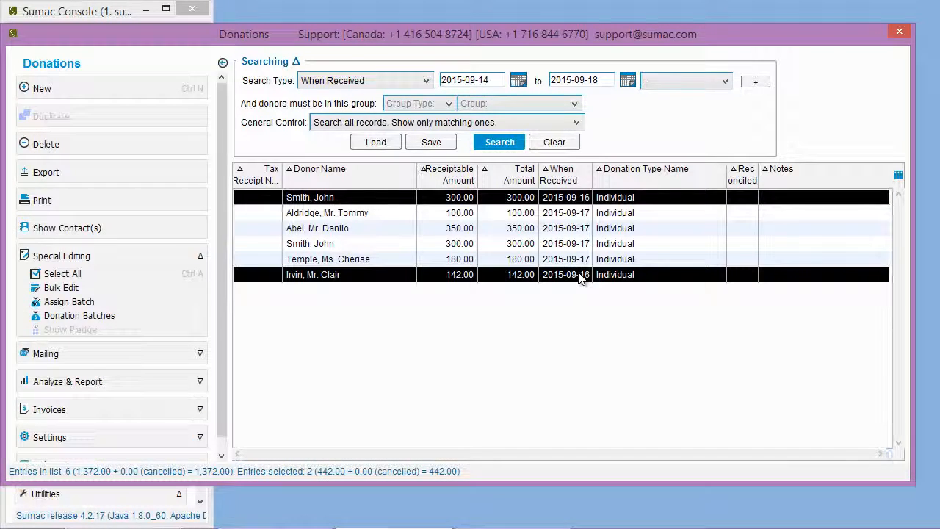
pyautogui.keyDown('ctrl'); pyautogui.click(605, 214); pyautogui.keyUp('ctrl')
pyautogui.keyDown('ctrl'); pyautogui.click(606, 233); pyautogui.keyUp('ctrl')
pyautogui.keyDown('ctrl'); pyautogui.click(619, 246); pyautogui.keyUp('ctrl')
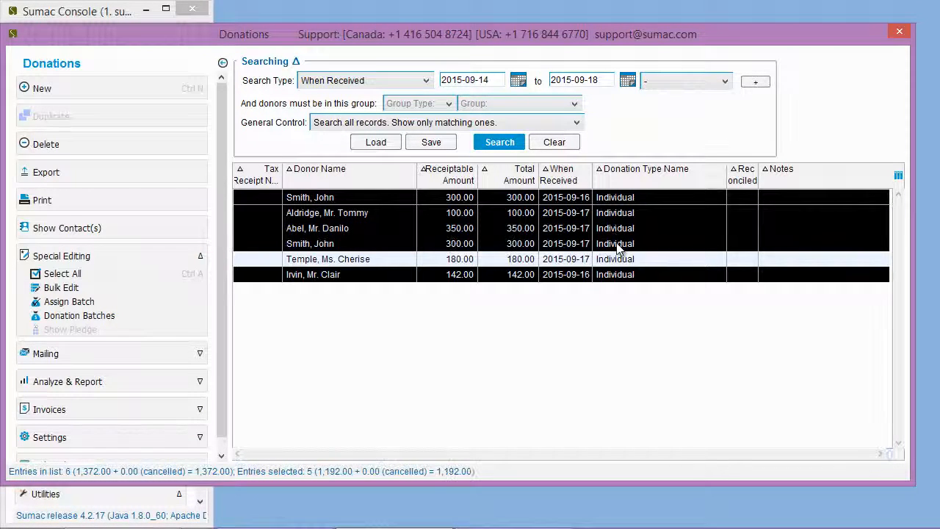
pyautogui.keyDown('ctrl'); pyautogui.click(627, 260); pyautogui.keyUp('ctrl')
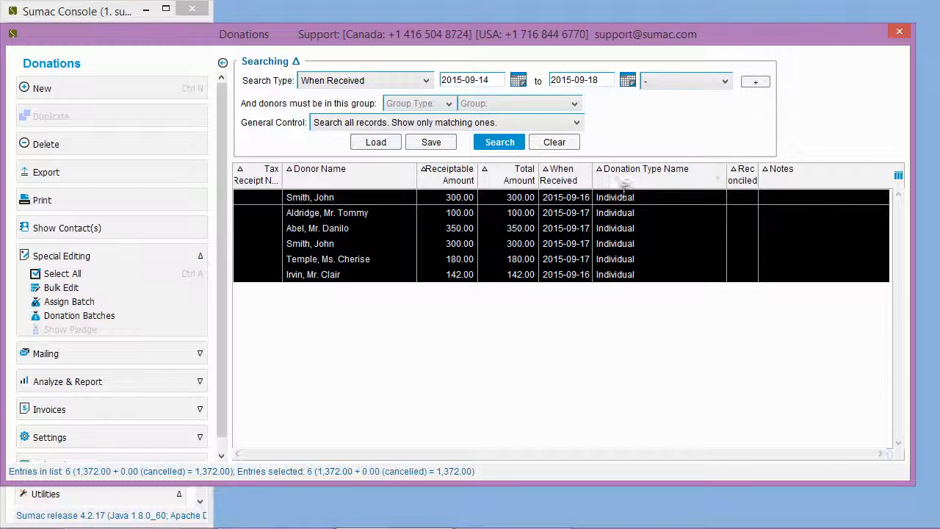
pyautogui.click(142, 304)
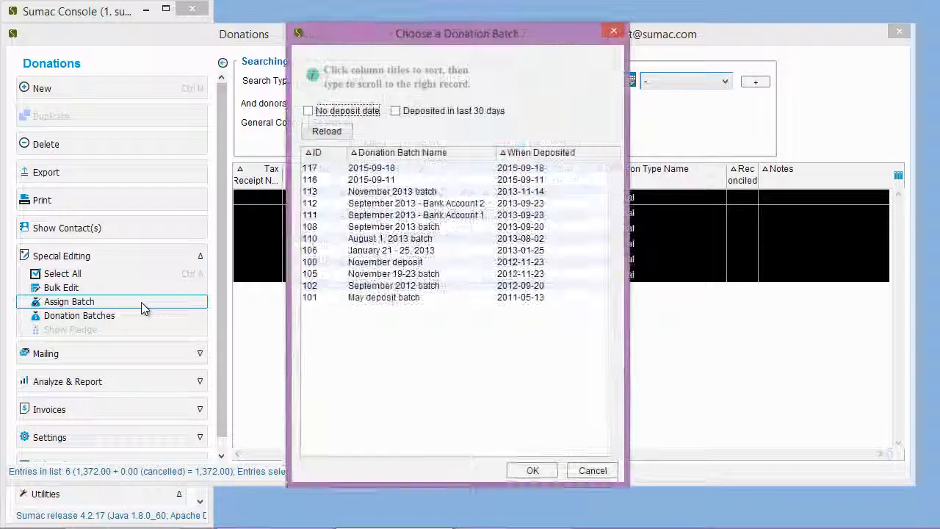
pyautogui.click(424, 171)
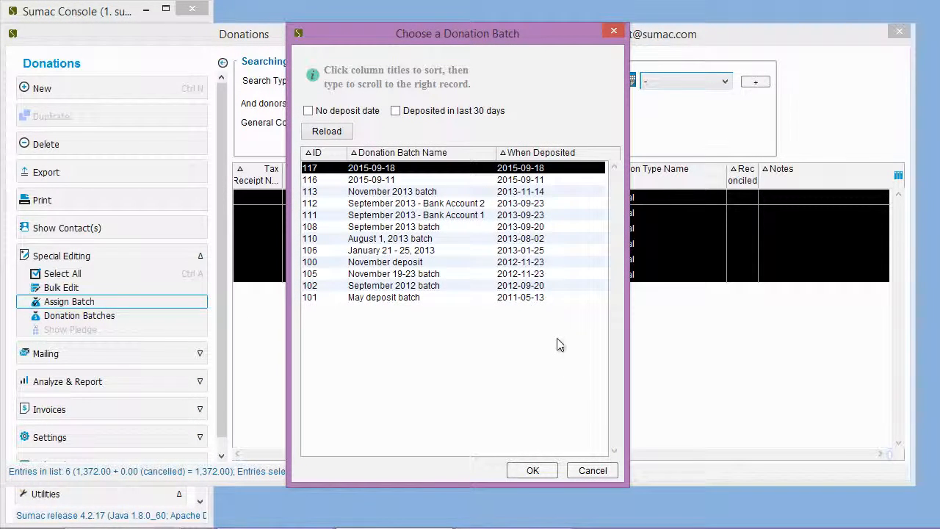
pyautogui.click(536, 470)
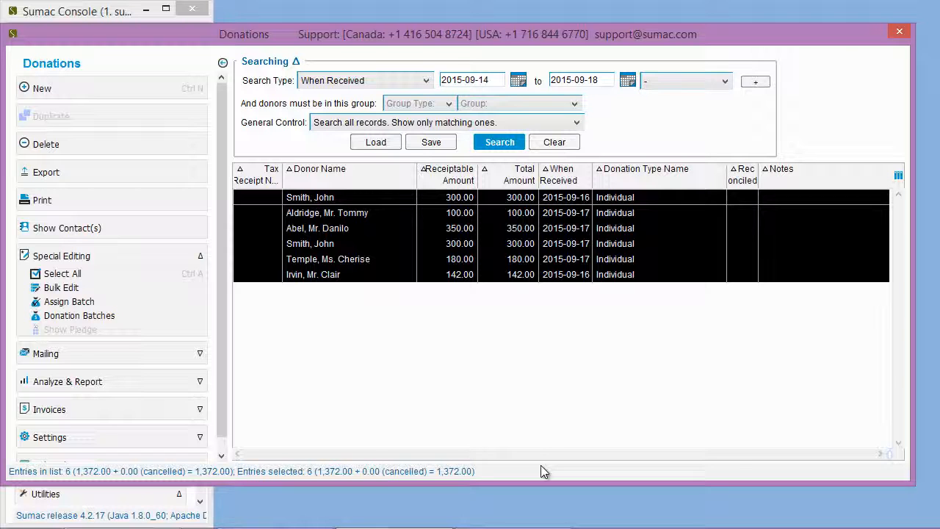
# Step: View the donation batch field in a blank new donation record, and dismiss the record without saving
pyautogui.click(187, 90)
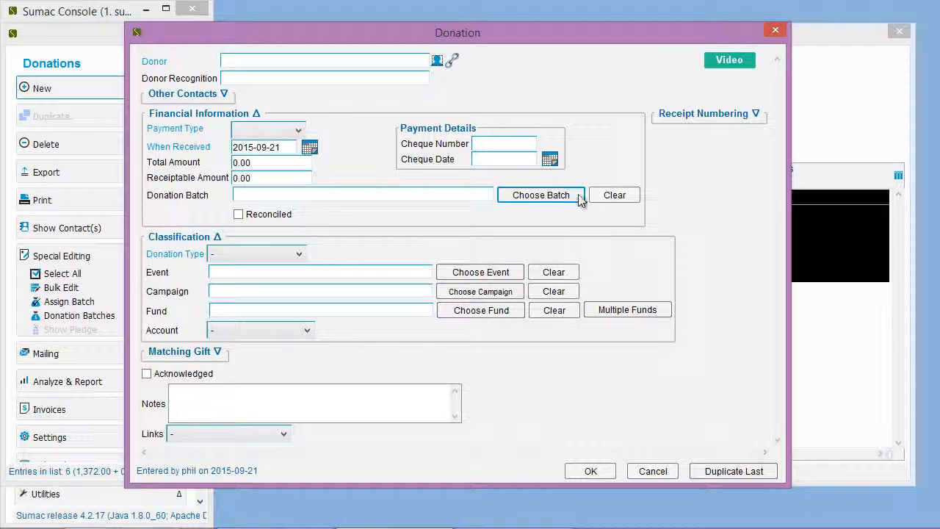
pyautogui.click(775, 30)
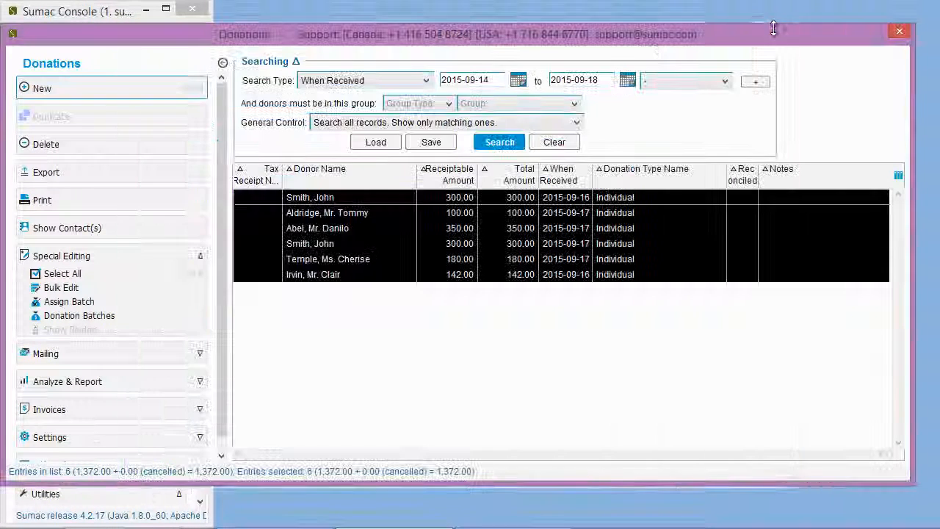
# Step: Check the 2015-09-18 batch's donation count and totals in the donation batch list, and close the batch and donation windows
pyautogui.click(131, 316)
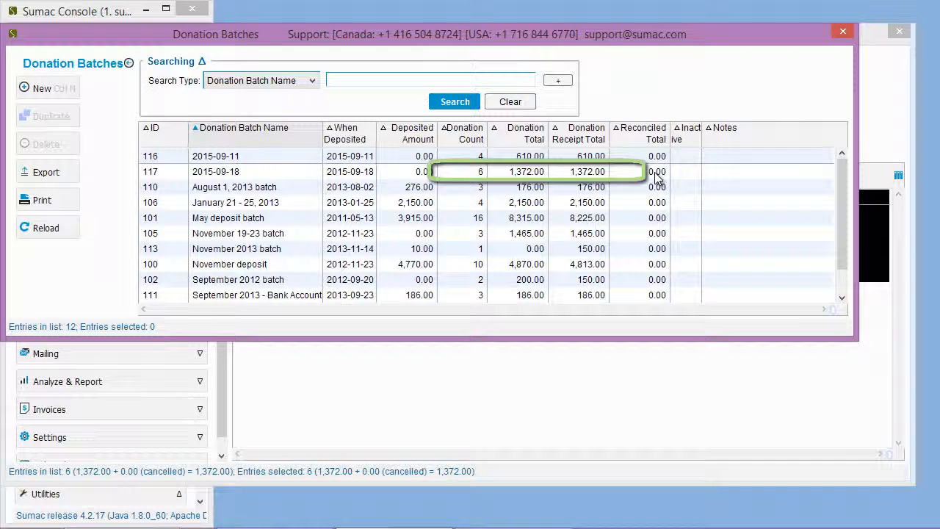
pyautogui.click(838, 35)
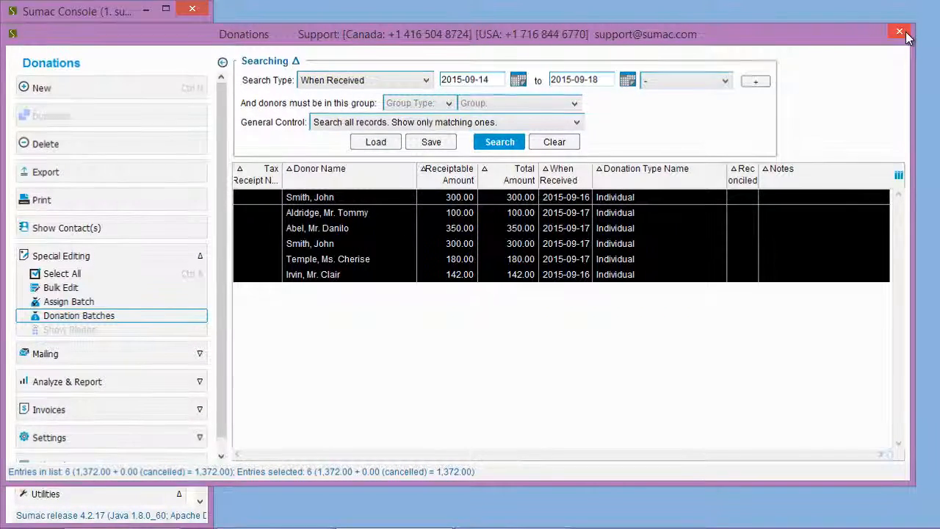
pyautogui.click(905, 31)
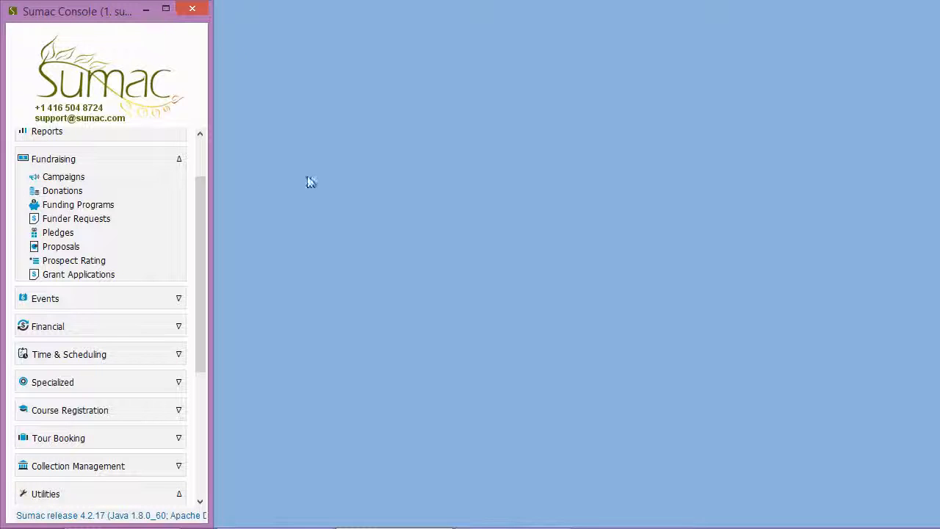
# Step: Start the donation reconciliation report by account (detail, date range) from the console's reports
pyautogui.scroll(3, 199, 184)
pyautogui.click(157, 202)
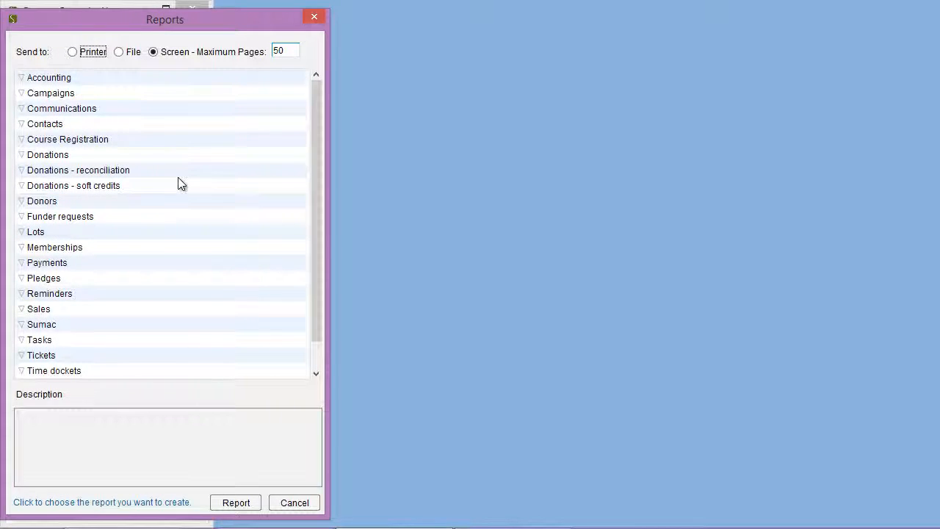
pyautogui.click(22, 170)
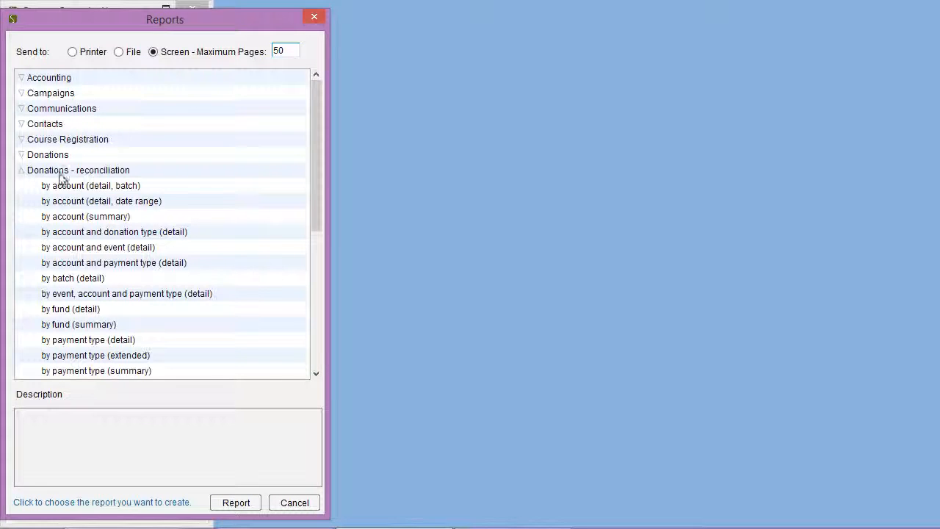
pyautogui.click(138, 204)
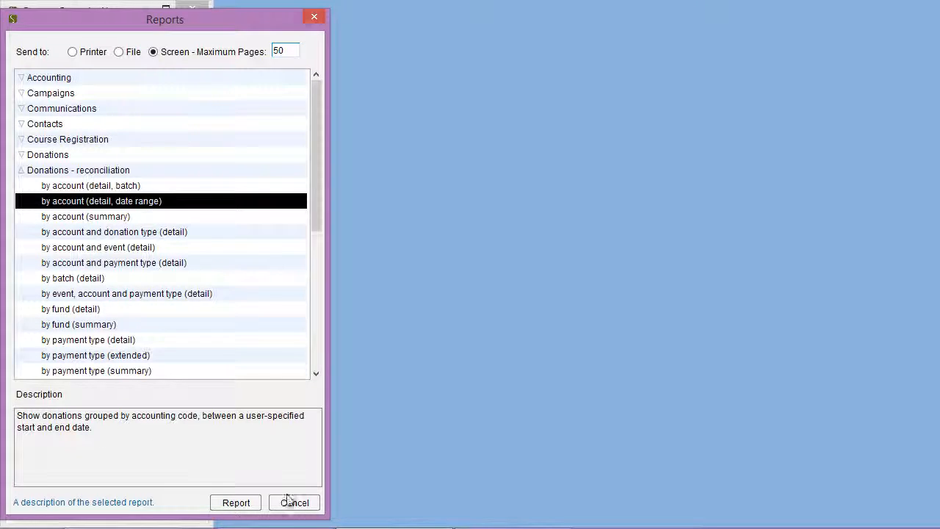
pyautogui.click(251, 503)
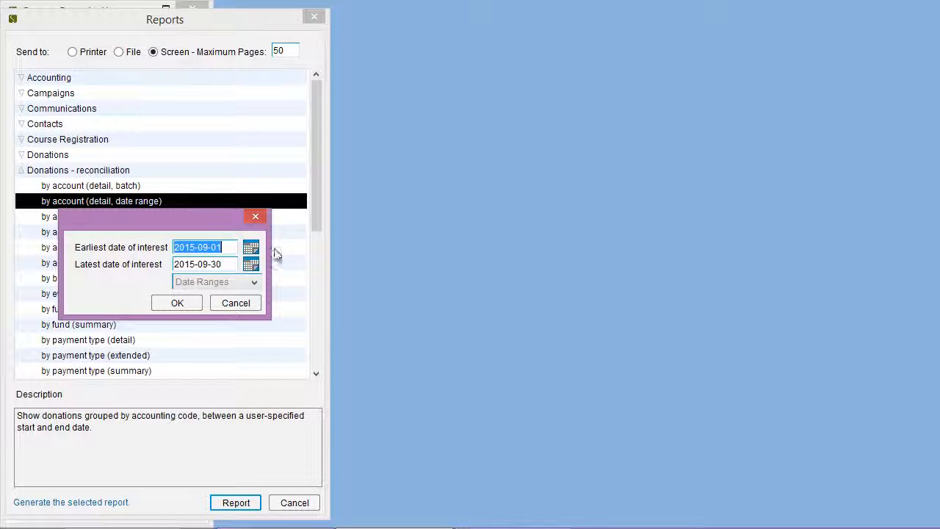
# Step: Generate the report for 2015-09-14 to 2015-09-18 using received dates, review it on screen, and close it with the report list
pyautogui.click(251, 247)
pyautogui.click(341, 332)
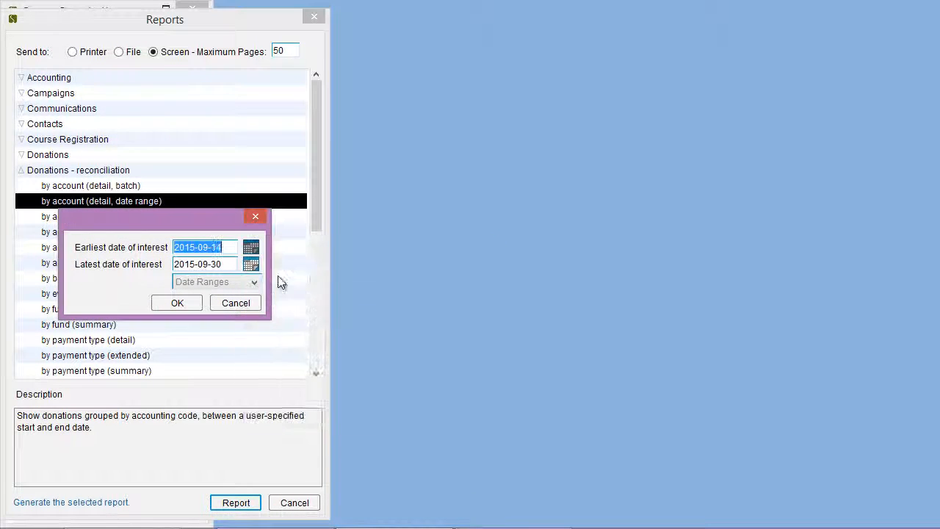
pyautogui.click(251, 264)
pyautogui.click(424, 351)
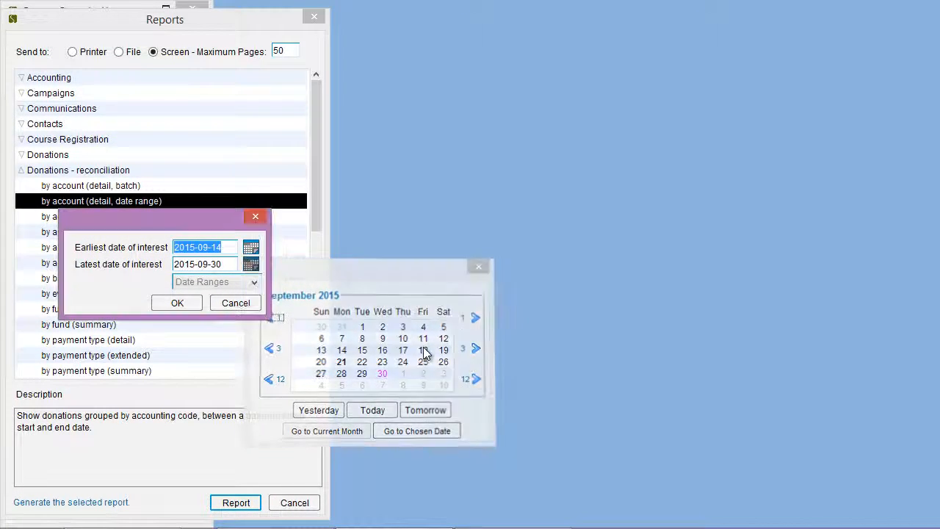
pyautogui.click(181, 302)
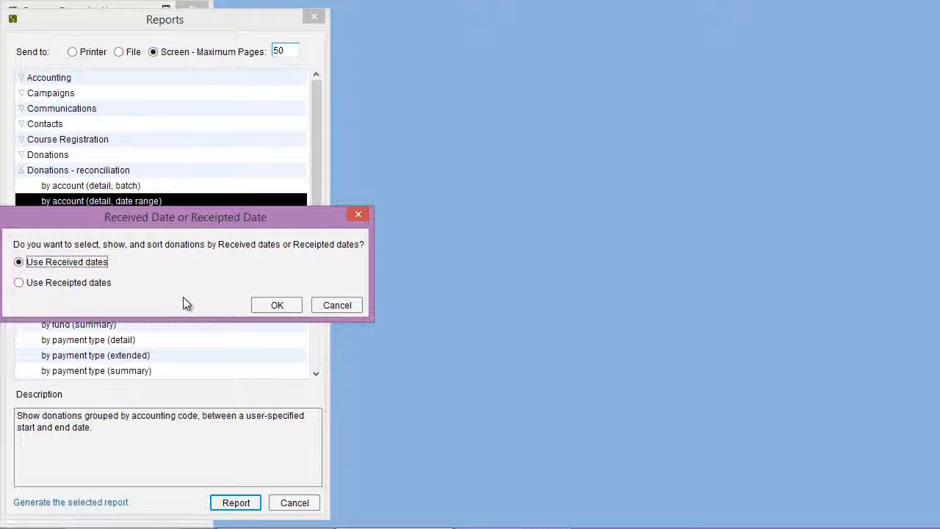
pyautogui.click(275, 306)
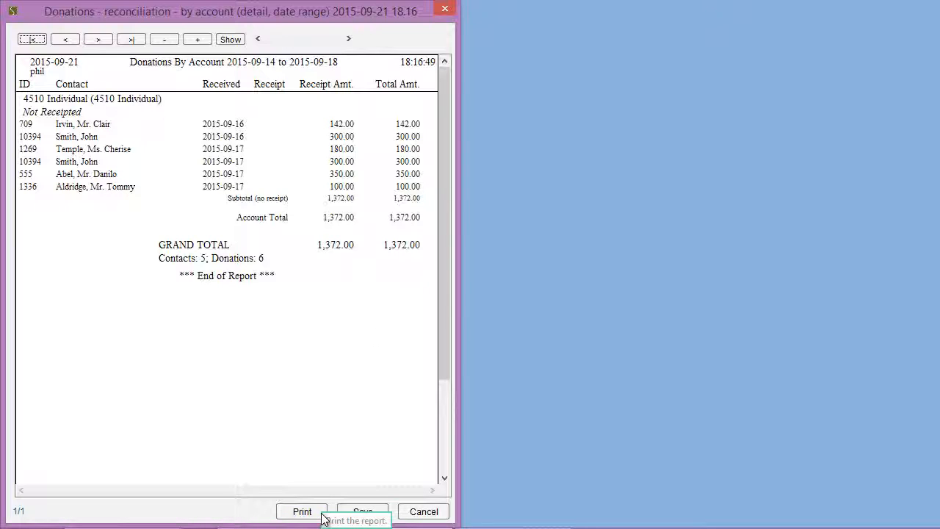
pyautogui.click(424, 512)
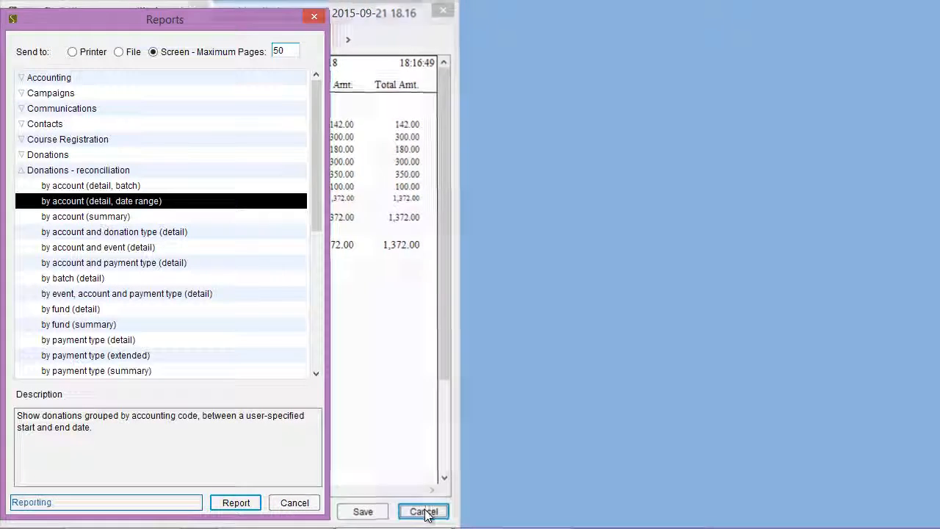
pyautogui.click(314, 18)
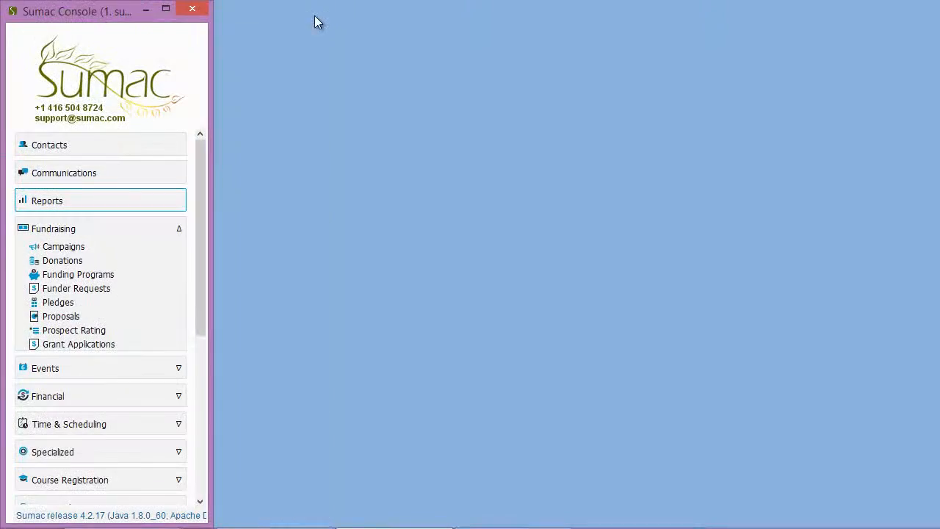
# Step: Reopen the donation batch list from the donations window and set the 2015-09-18 batch's deposited amount to 1372
pyautogui.click(102, 259)
pyautogui.click(105, 258)
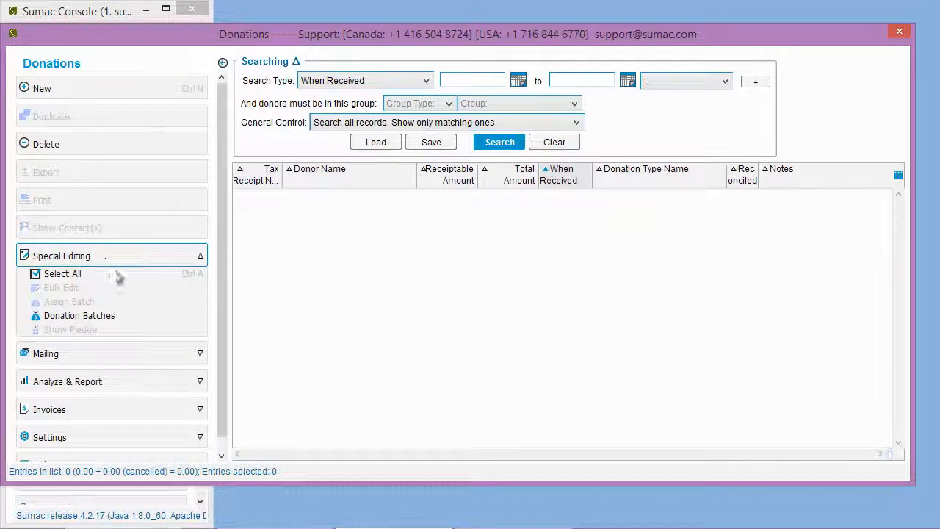
pyautogui.click(116, 316)
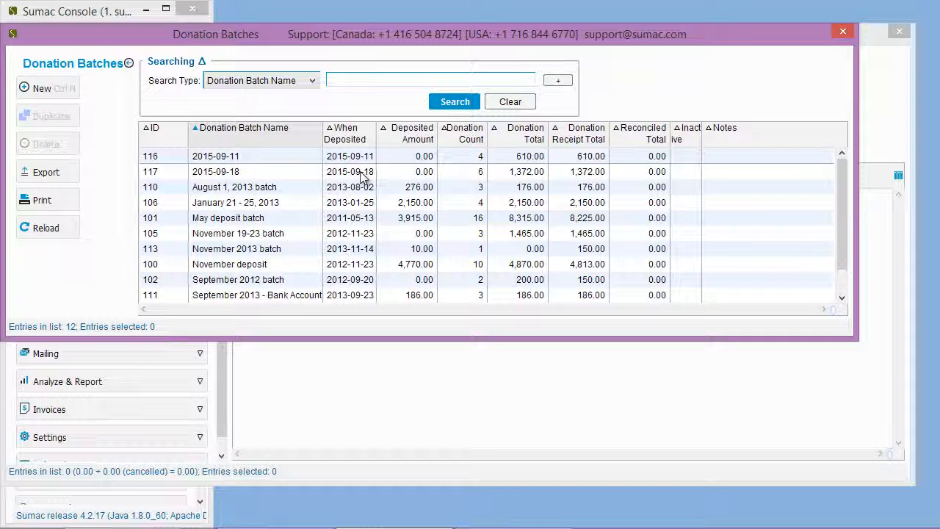
pyautogui.click(293, 171)
pyautogui.doubleClick(292, 172)
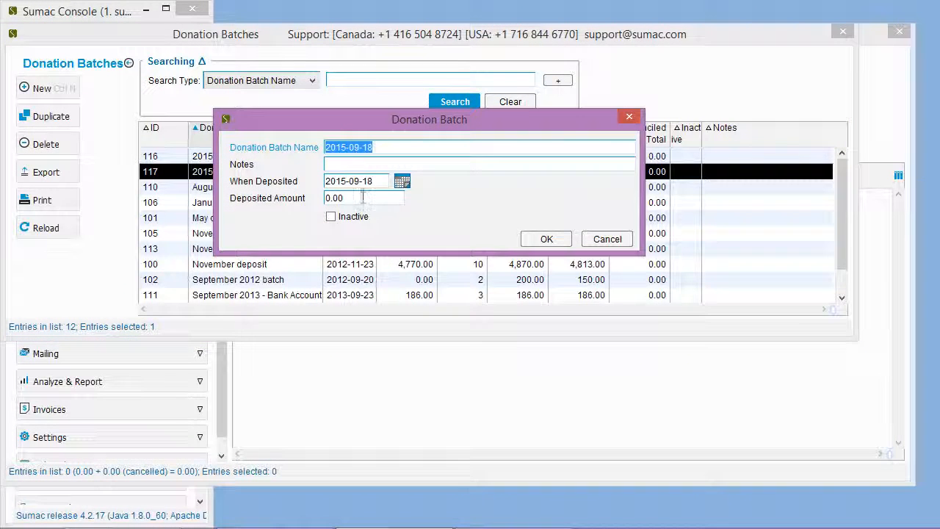
pyautogui.click(362, 197)
pyautogui.write('1372')
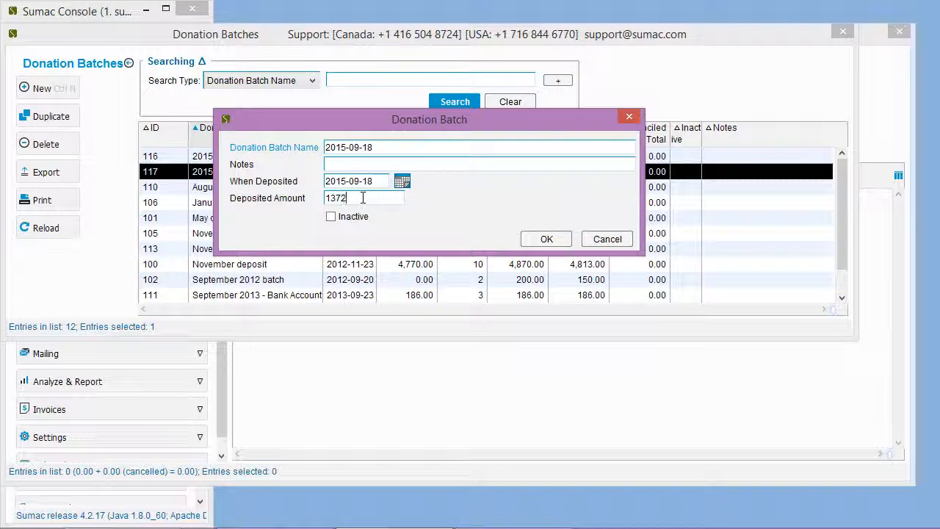